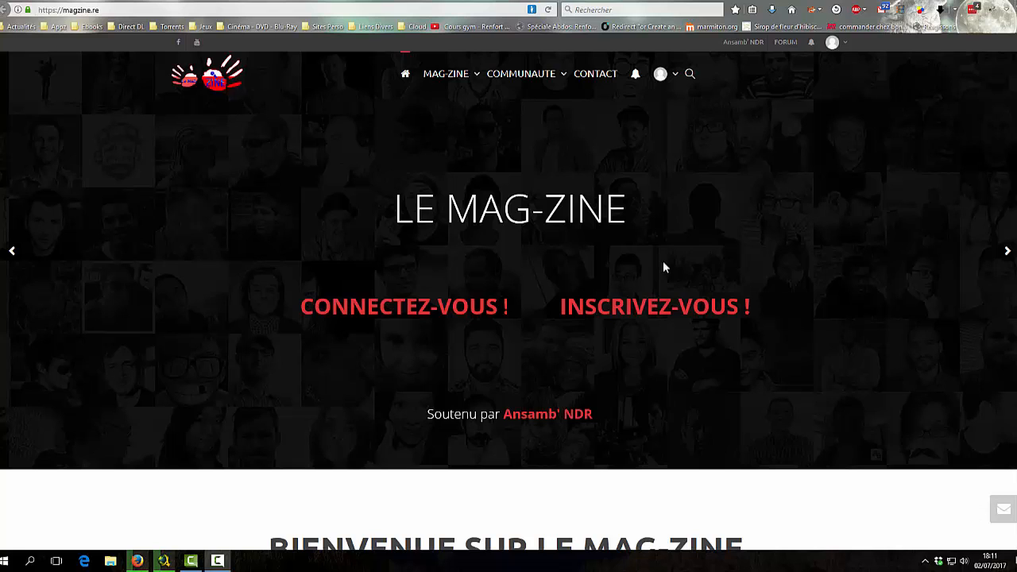
Step: Open the Mag-Zine site's page on publishing an article, listed under Vos Articles
mouse_move(660, 73)
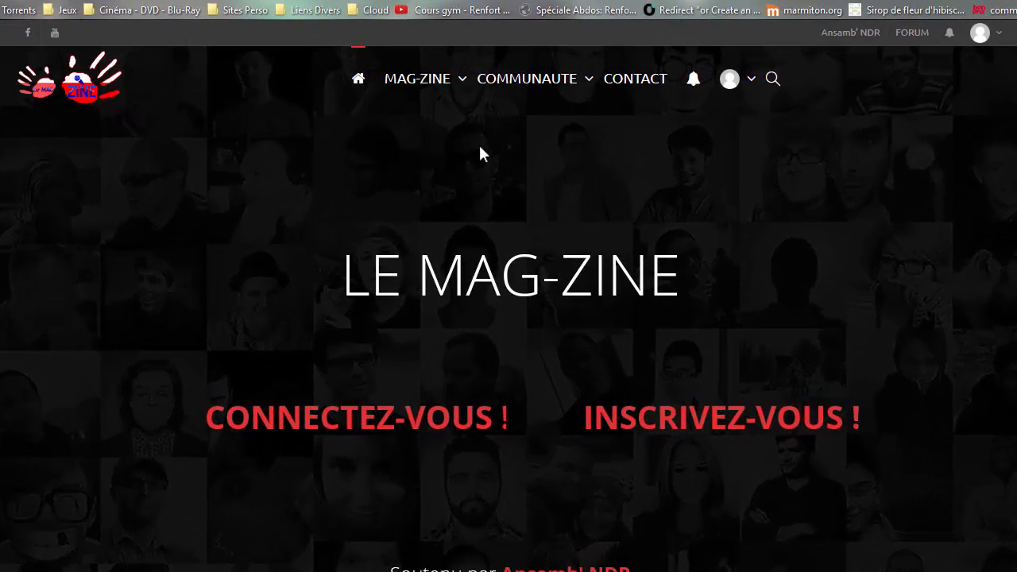
mouse_move(436, 85)
mouse_move(448, 127)
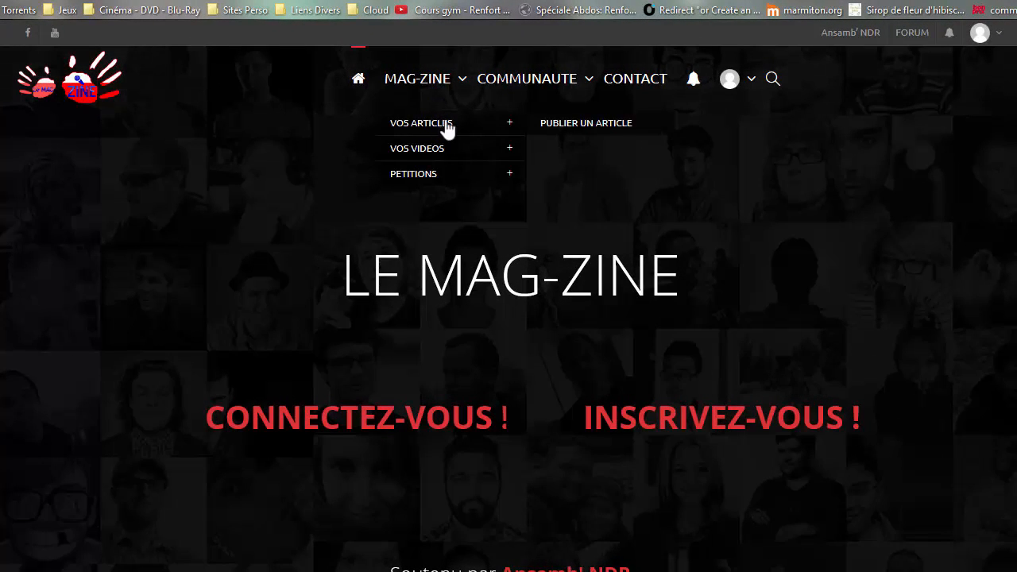
left_click(591, 127)
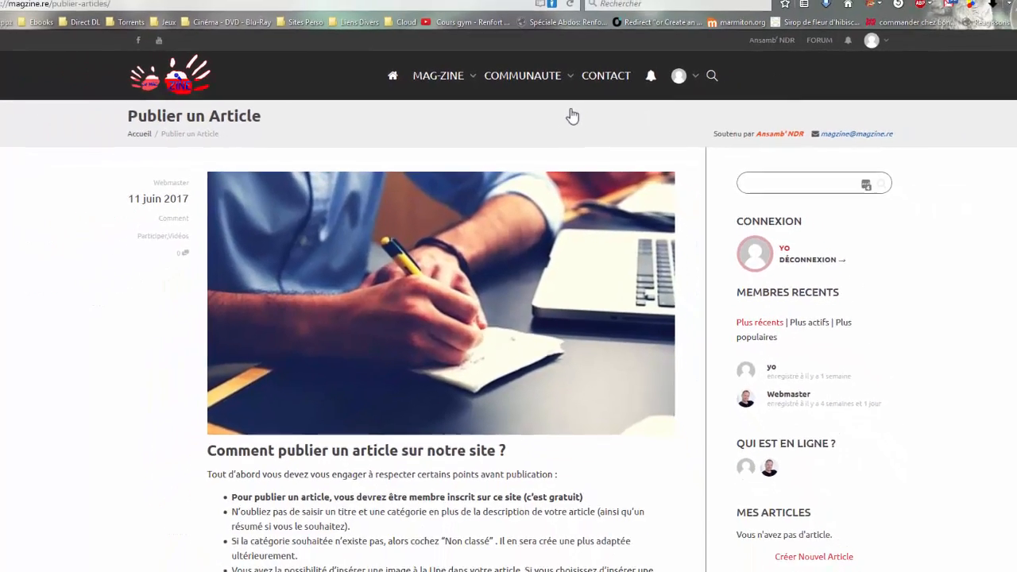
Step: Read the rules for publishing an article, including the featured image dimensions, and proceed to the Mes Articles page
mouse_move(433, 81)
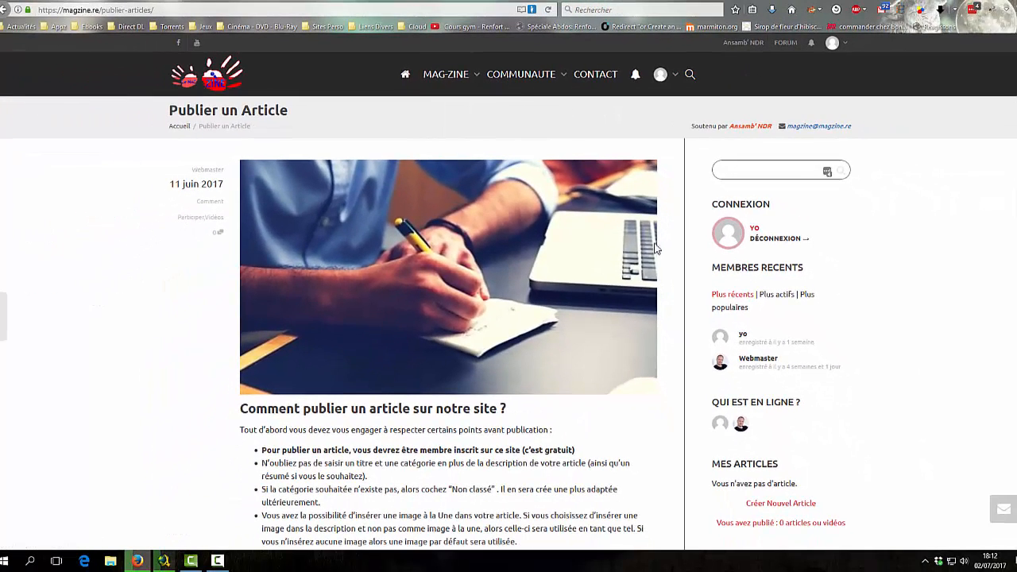
scroll(648, 243, "down", 3)
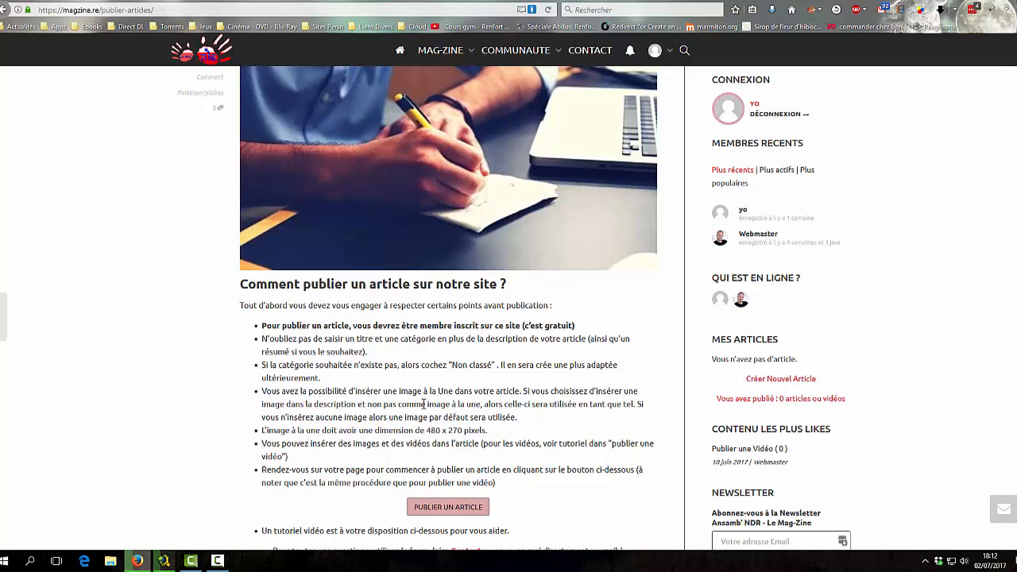
scroll(431, 430, "down", 3)
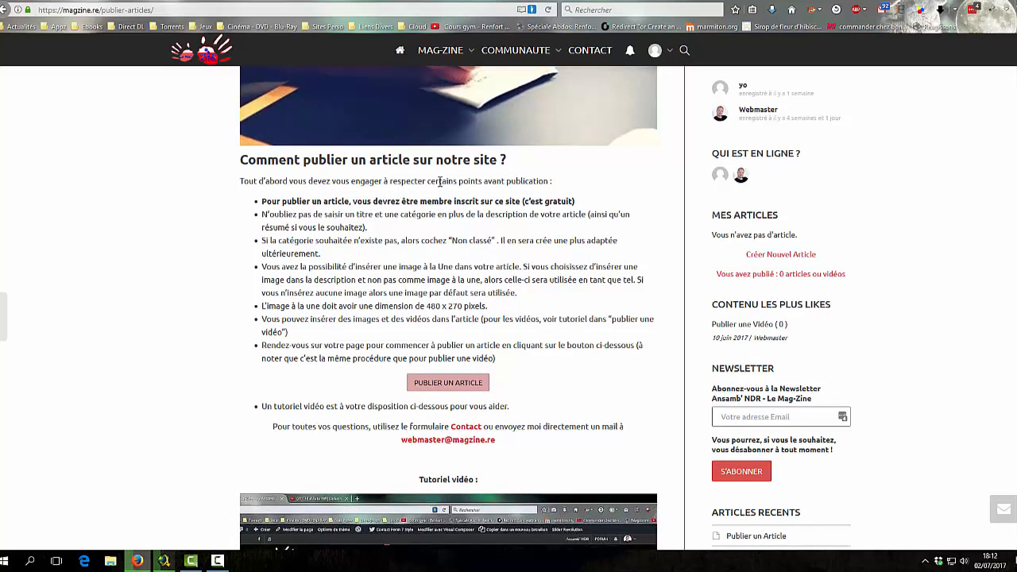
left_click_drag(260, 308, 487, 306)
left_click(474, 302)
left_click(446, 383)
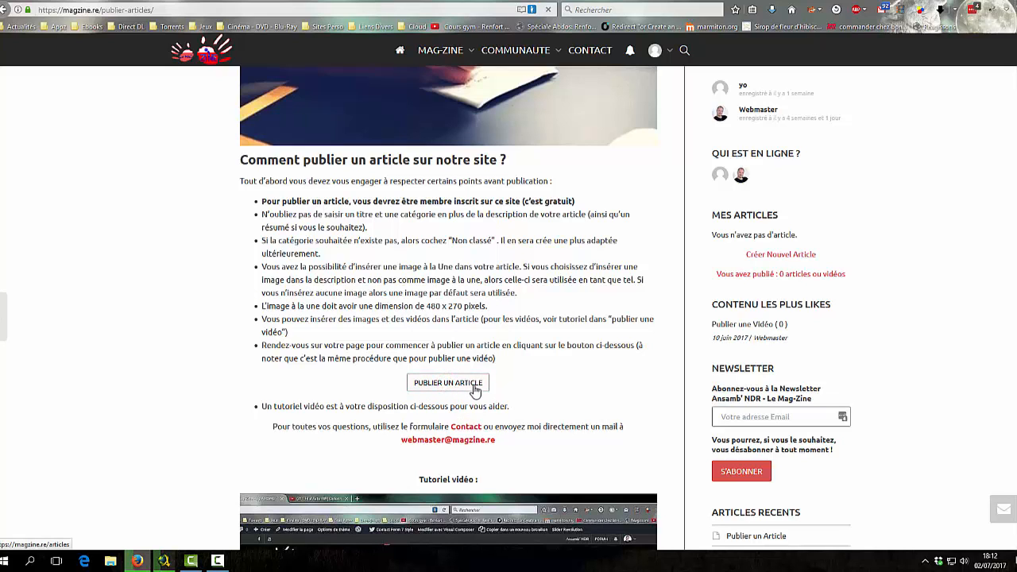
left_click(474, 388)
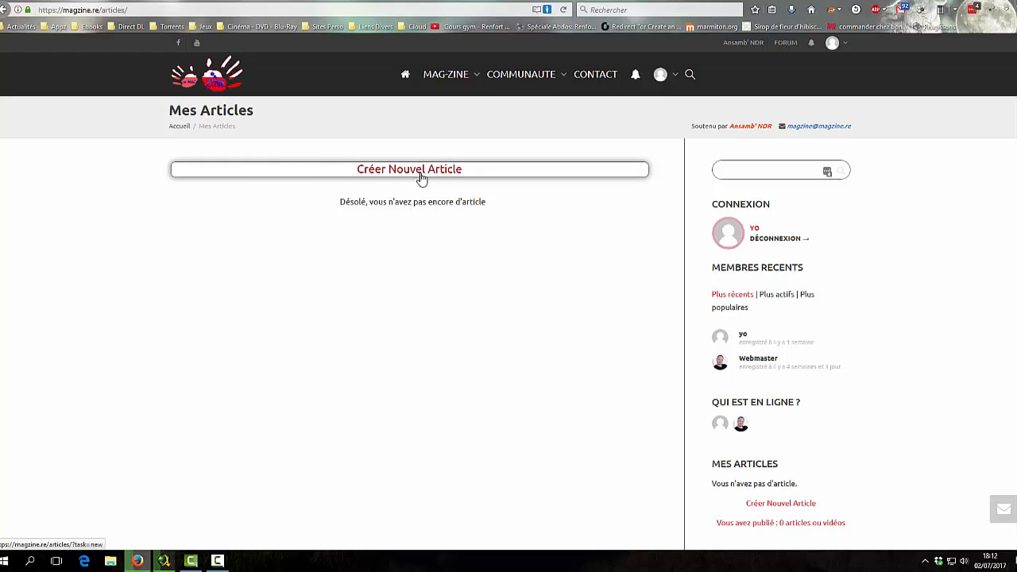
Step: Start a new article from the Mes Articles page and look over the blank submission form
scroll(842, 425, "down", 3)
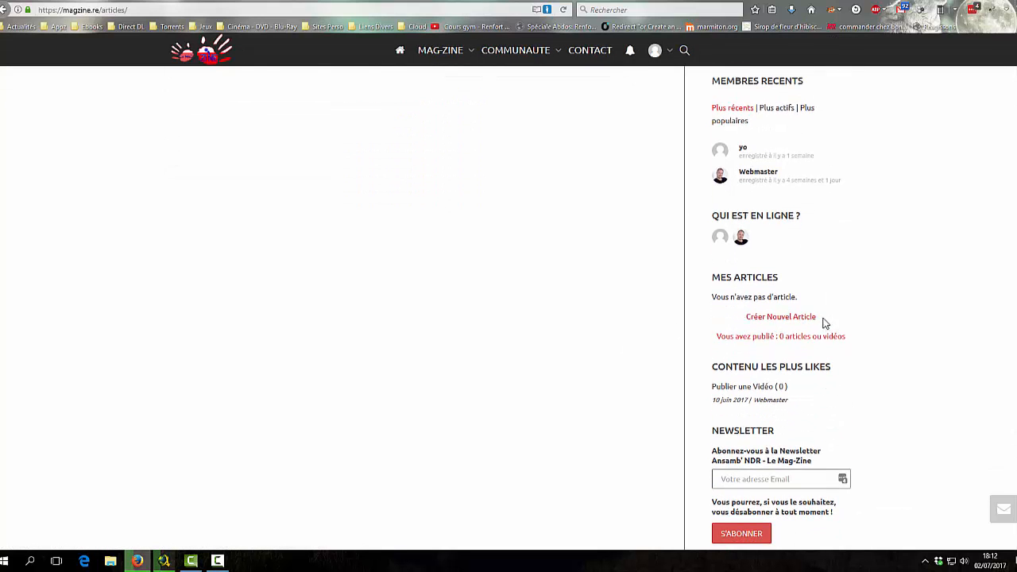
scroll(604, 223, "up", 3)
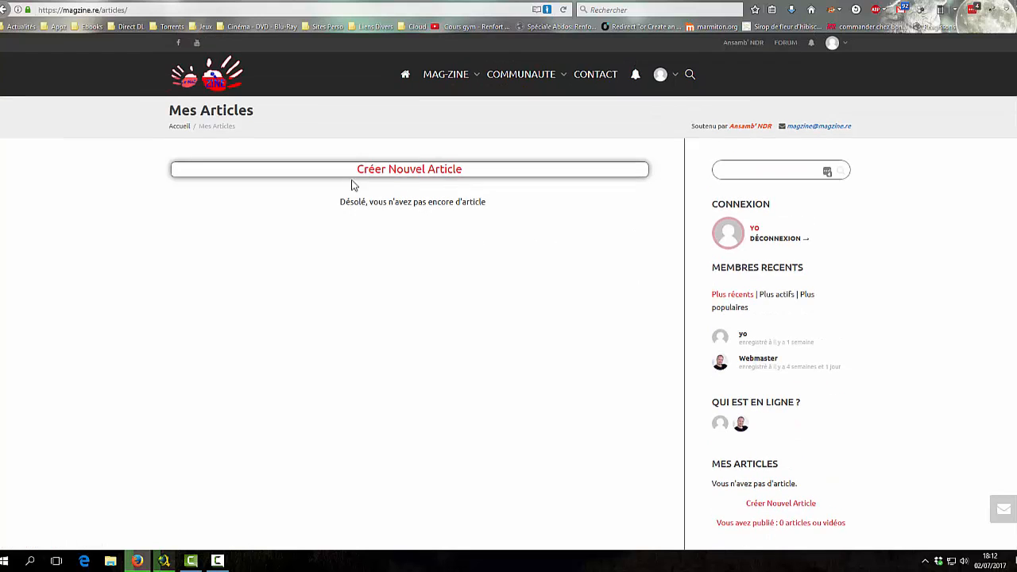
left_click(420, 178)
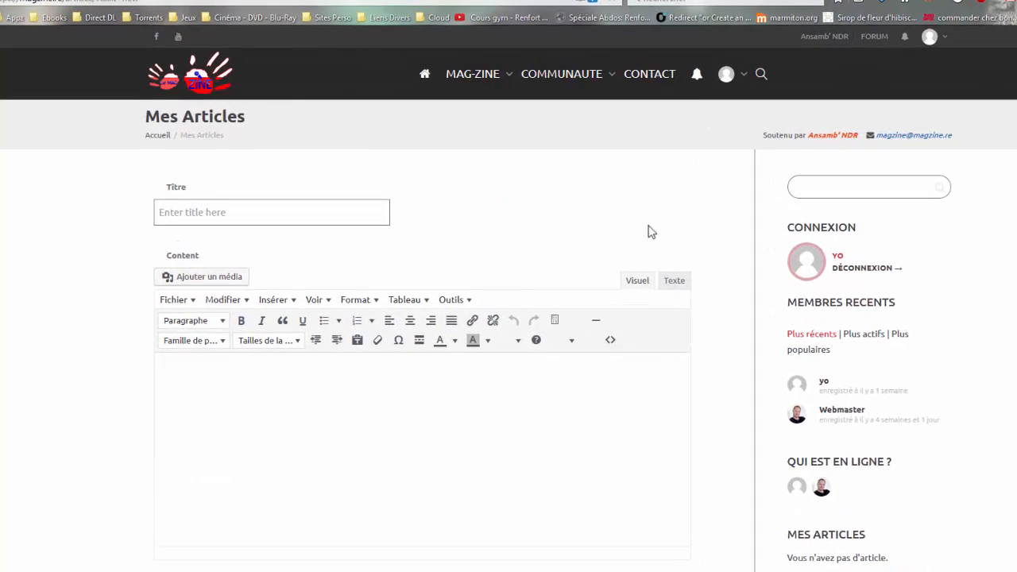
scroll(748, 446, "down", 3)
scroll(733, 436, "up", 3)
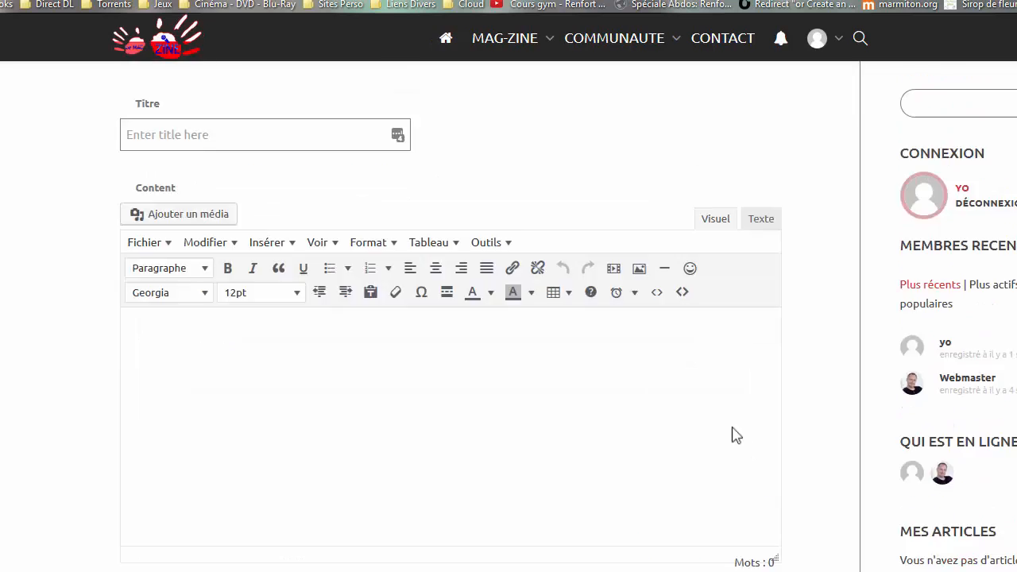
Step: Enter "titre" as the article title and "corps de l'article" as its body text
left_click(243, 252)
type("titre")
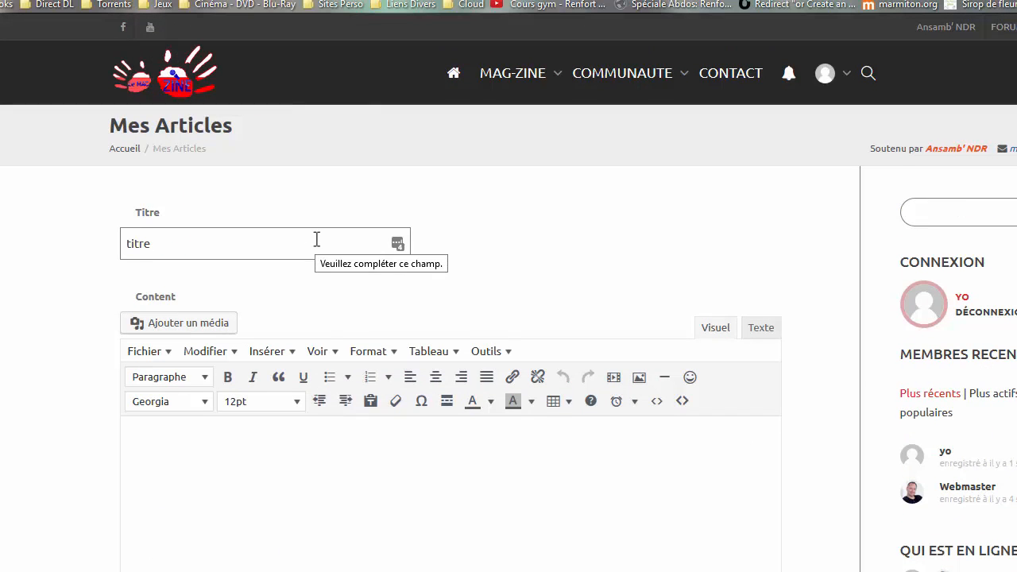
left_click(286, 480)
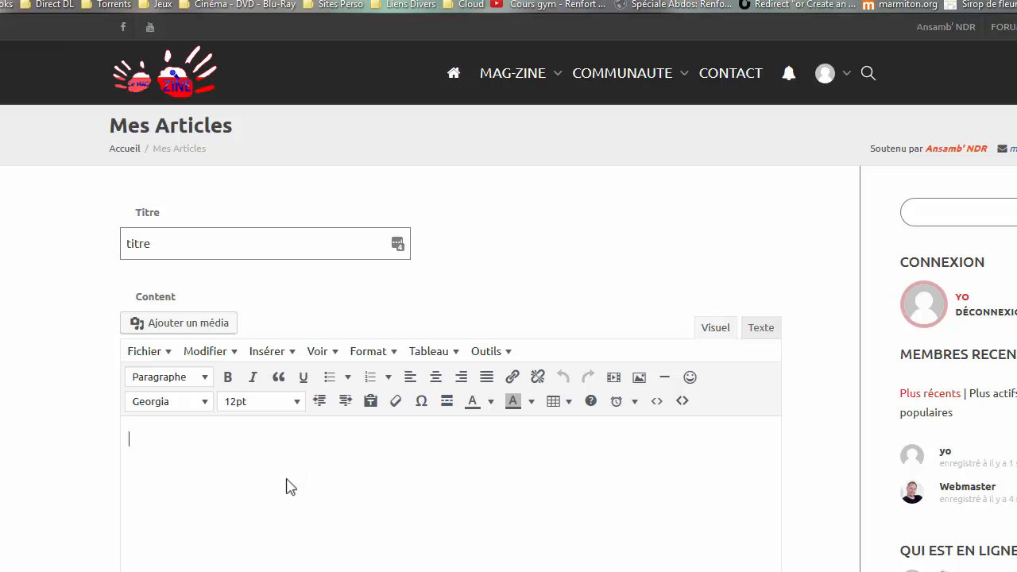
type("corps de l'article")
key("alt+F9")
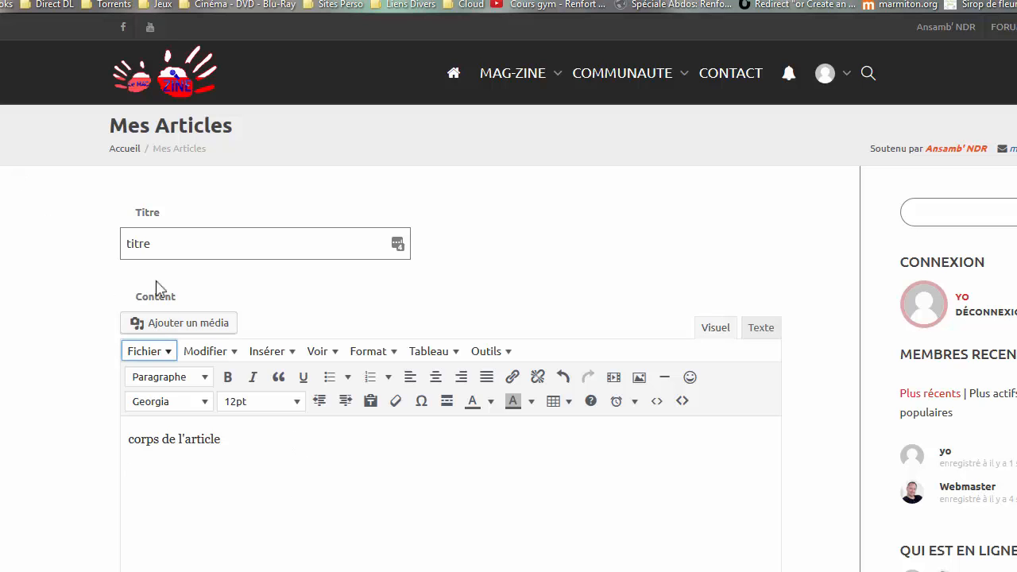
Step: Upload ansamb-plus-fort.png from the "Ansamb - magzine et phpbb ressources web" folder in Téléchargements and insert it below the article's body text
left_click(182, 323)
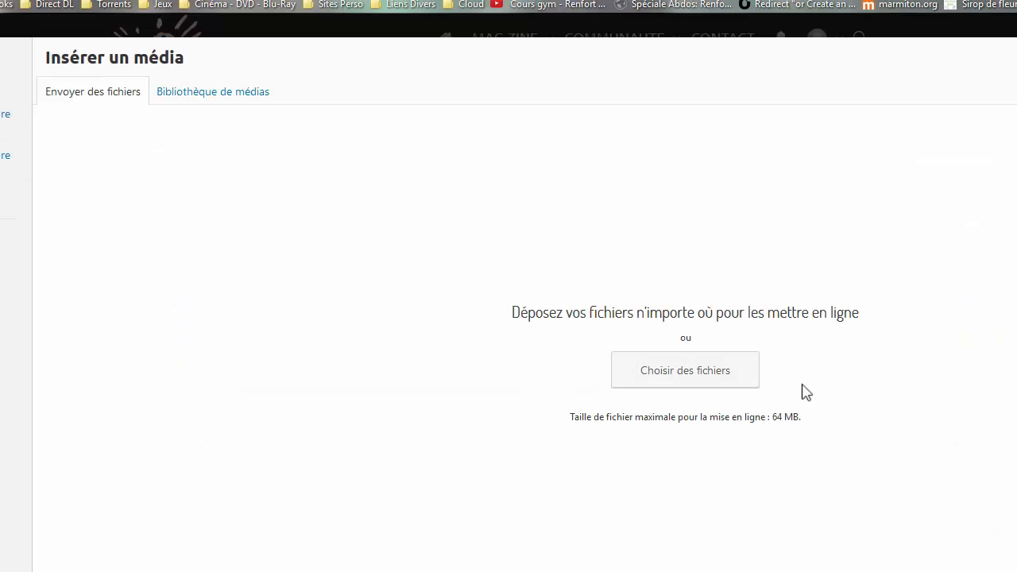
left_click(668, 375)
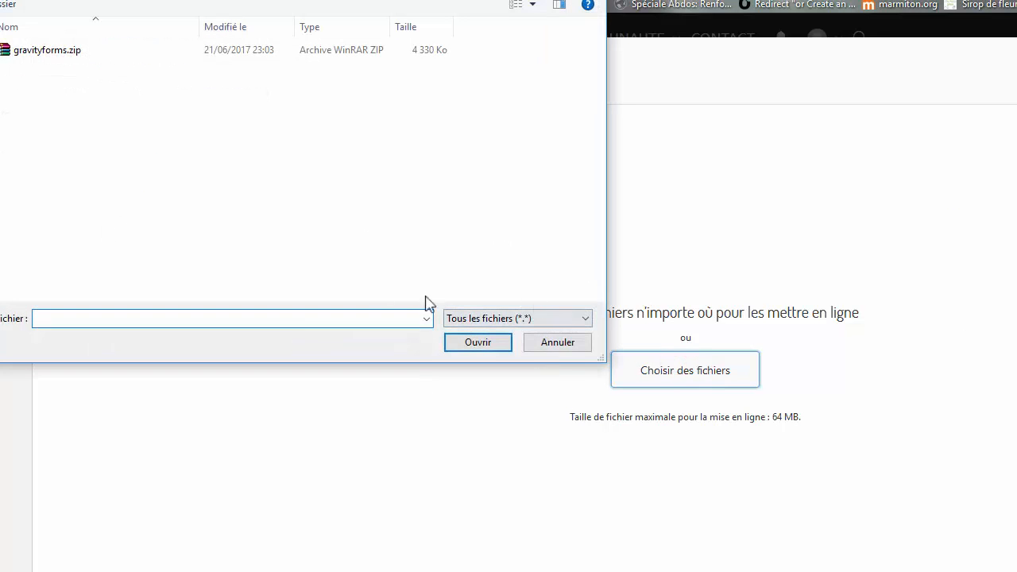
left_click(101, 171)
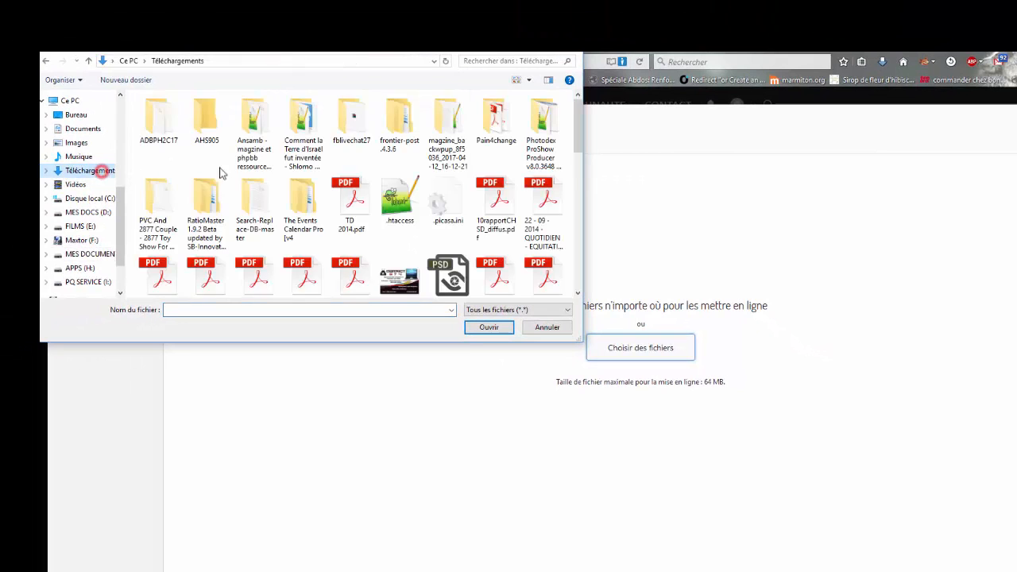
scroll(215, 175, "down", 2)
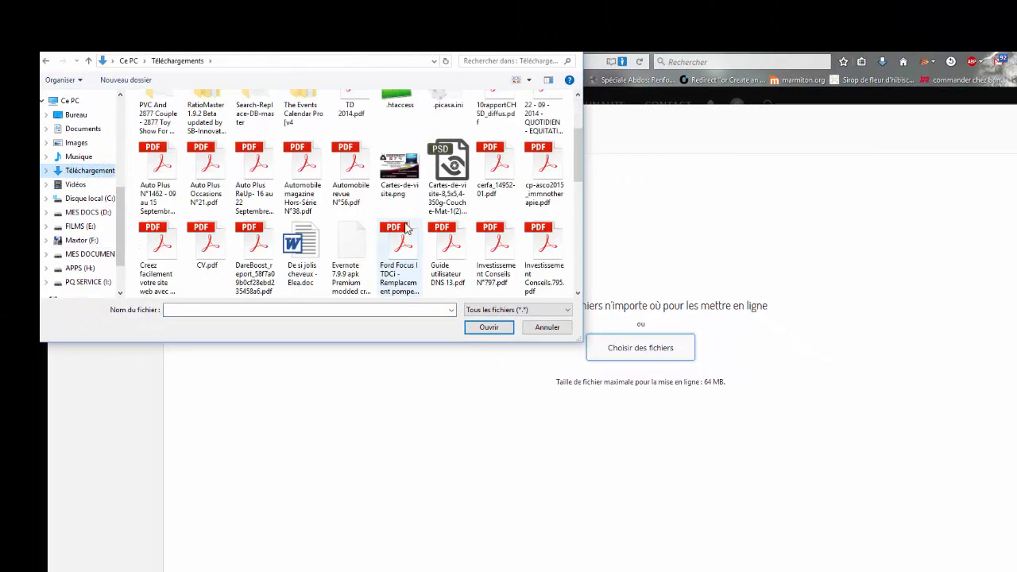
scroll(190, 143, "up", 2)
left_click(155, 99)
double_click(249, 117)
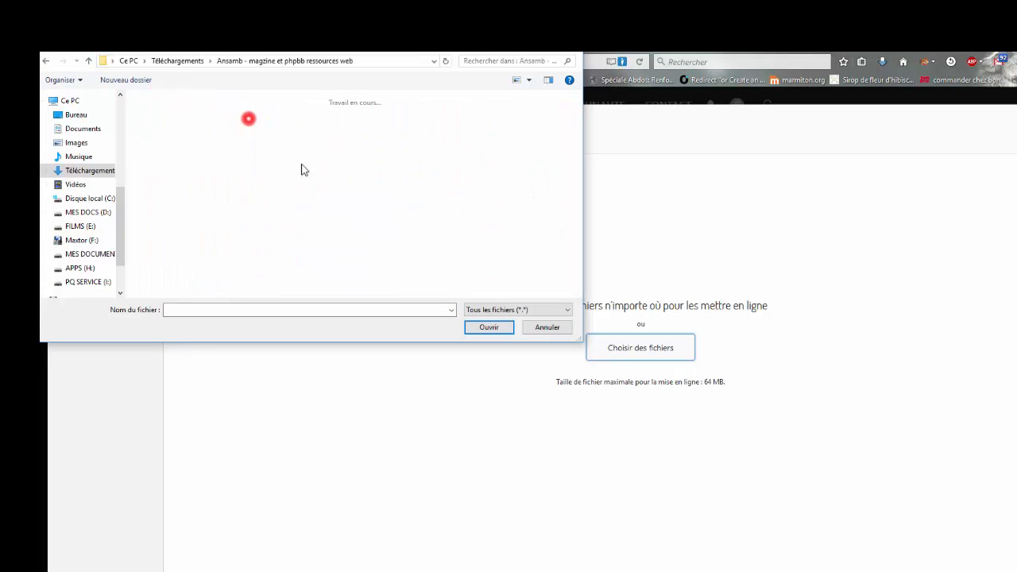
left_click(548, 175)
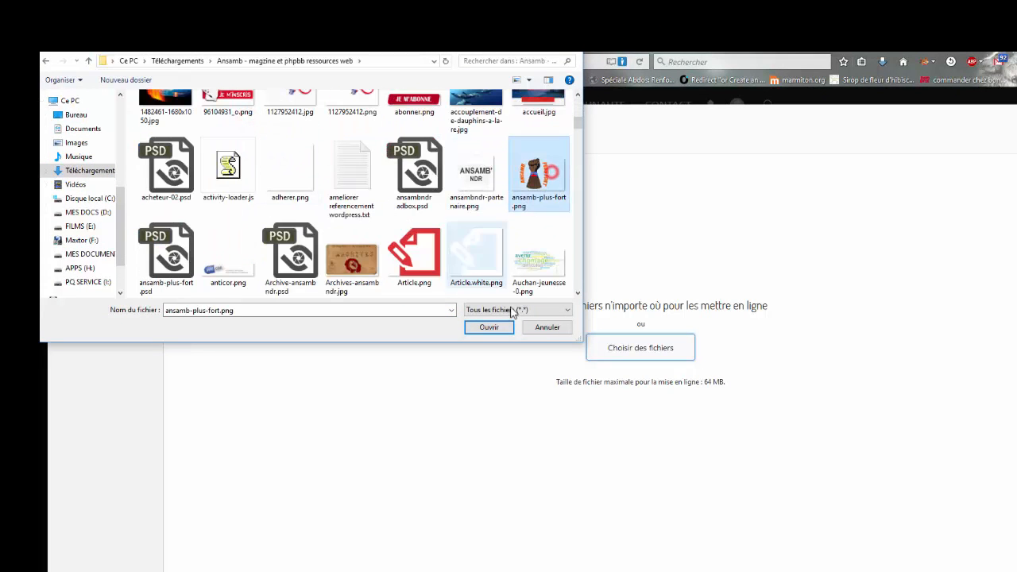
left_click(487, 326)
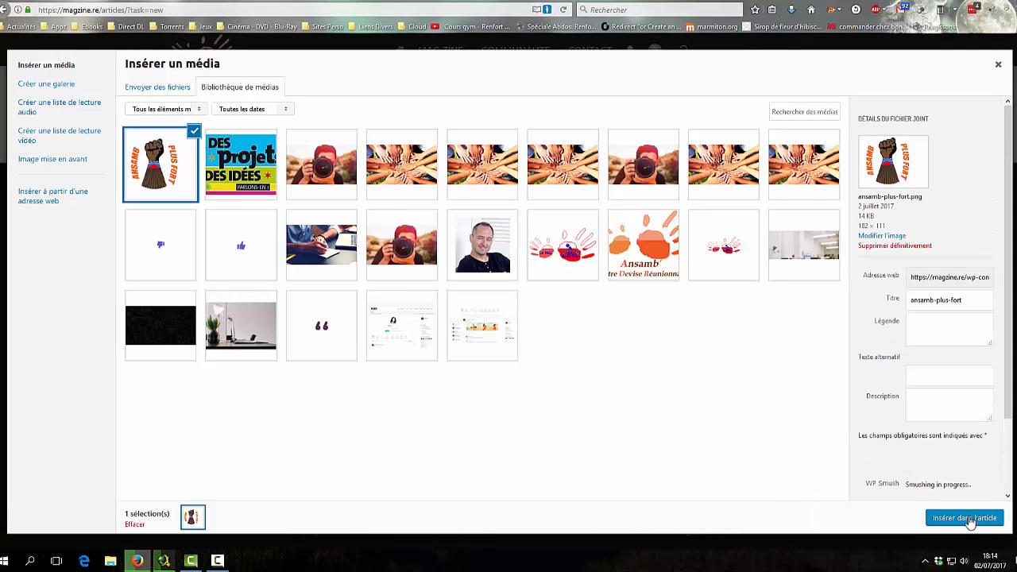
left_click(964, 518)
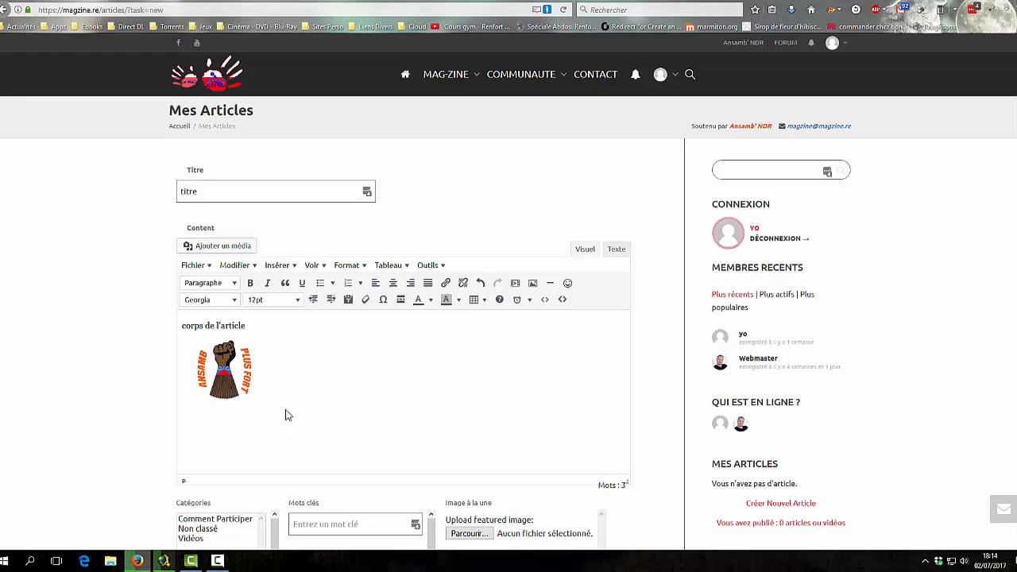
Step: Examine the inserted image's display settings for alignment, size and link, and close its details
left_click(213, 381)
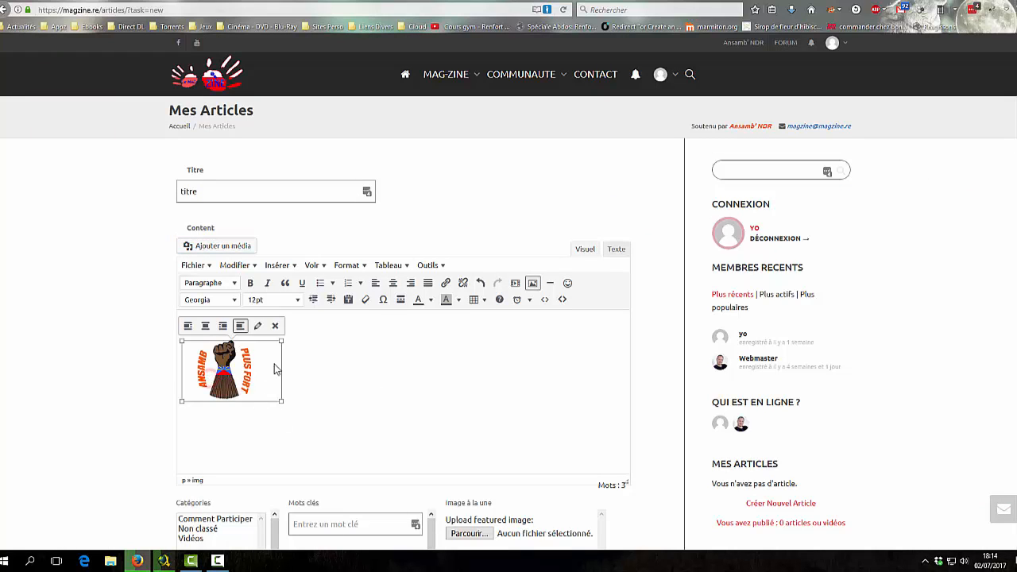
left_click(258, 326)
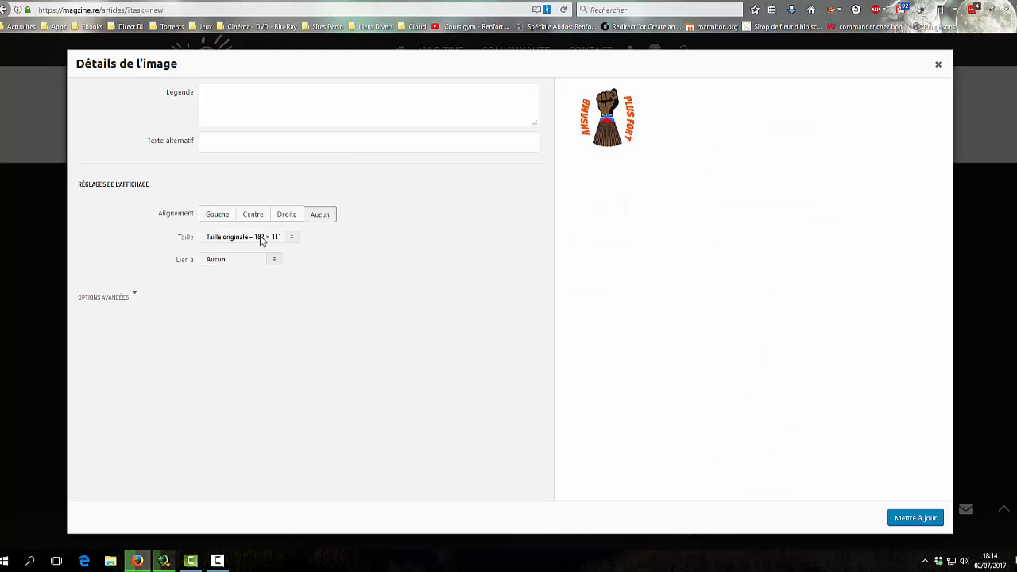
left_click(938, 64)
left_click(282, 390)
Step: Assign the article to the category "Non classé" and look over the empty keyword fields
scroll(320, 390, "down", 2)
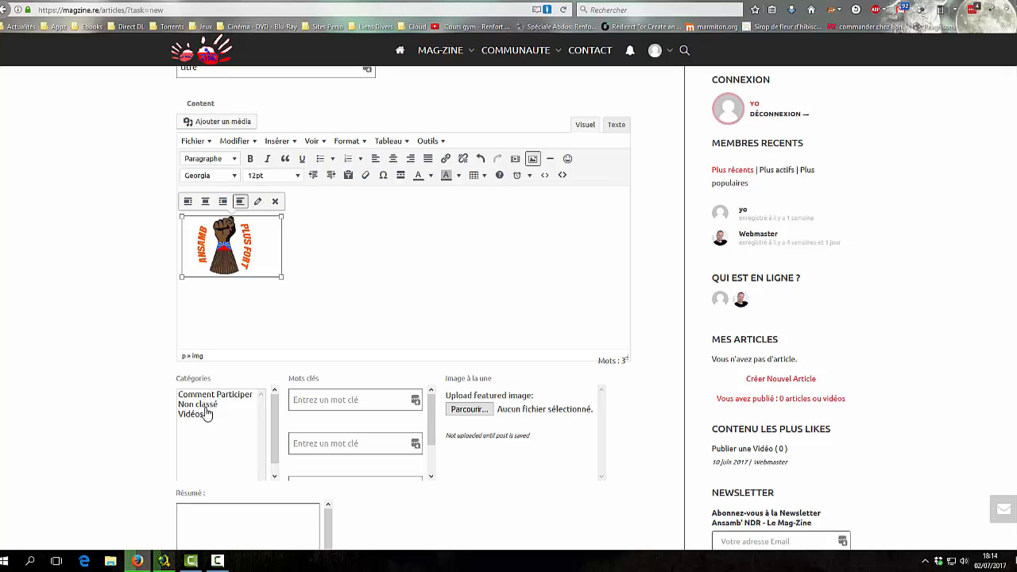
left_click(205, 406)
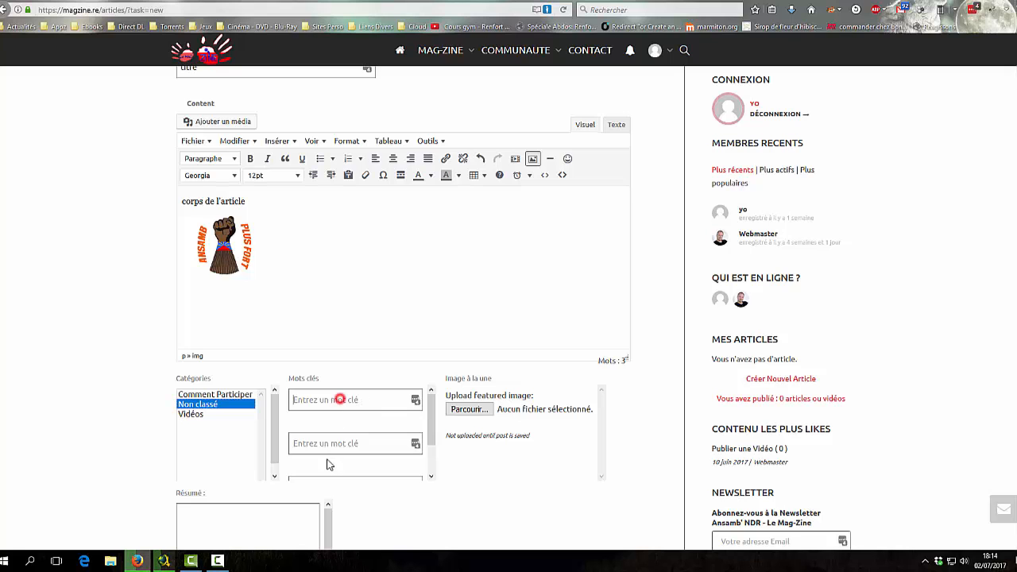
scroll(334, 437, "down", 1)
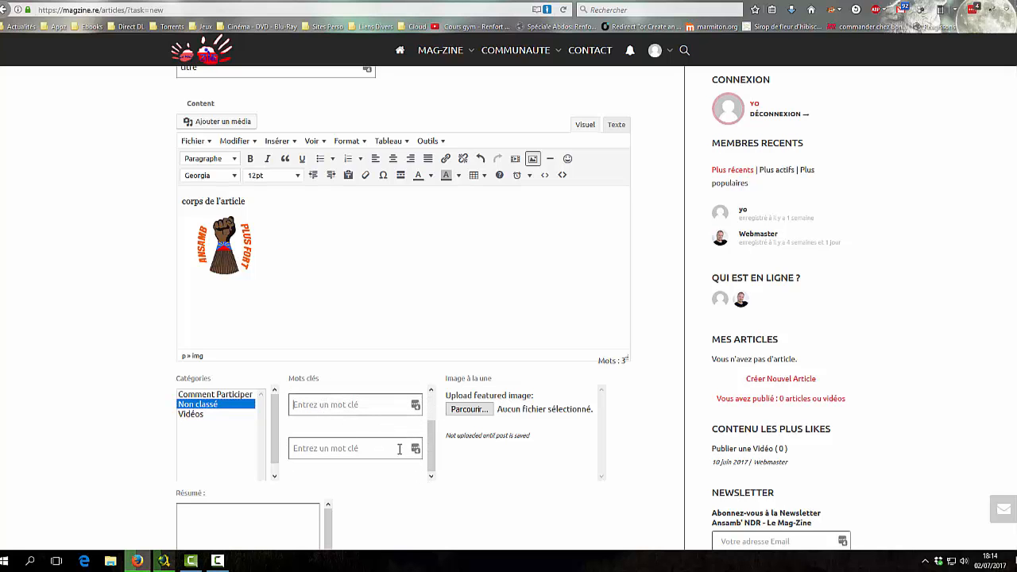
scroll(431, 425, "down", 1)
scroll(432, 418, "up", 1)
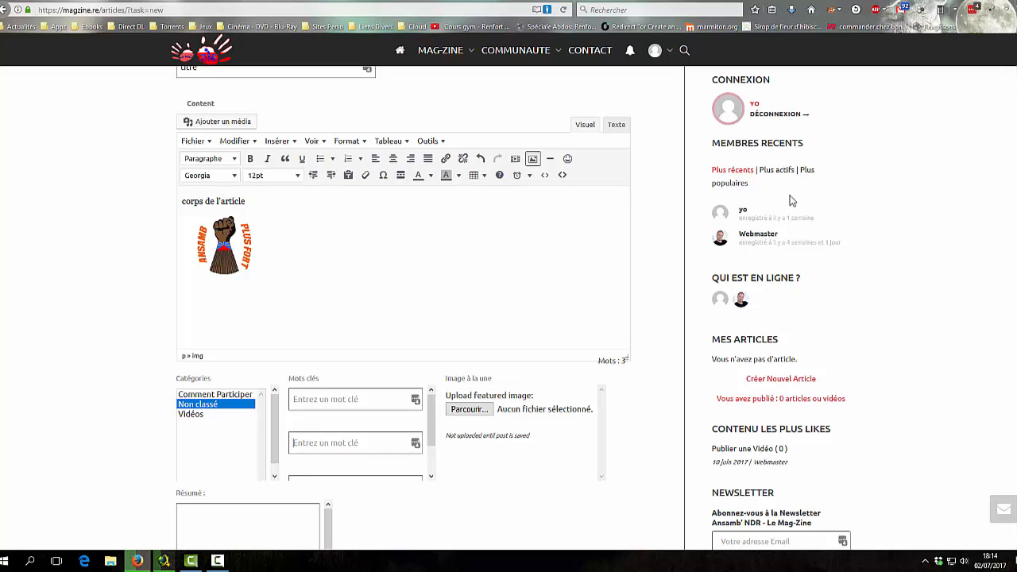
scroll(794, 199, "up", 3)
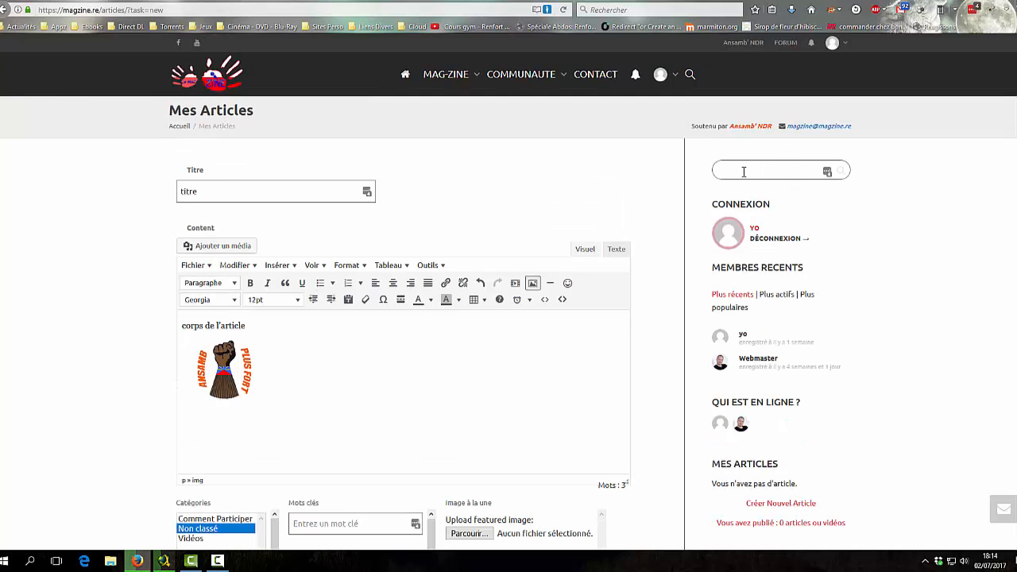
scroll(329, 364, "down", 6)
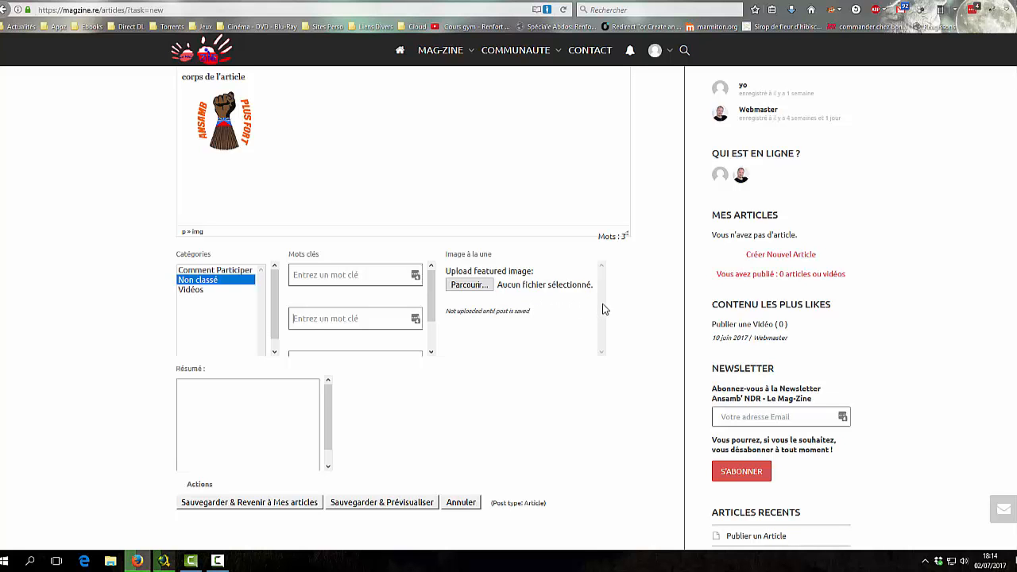
left_click(474, 286)
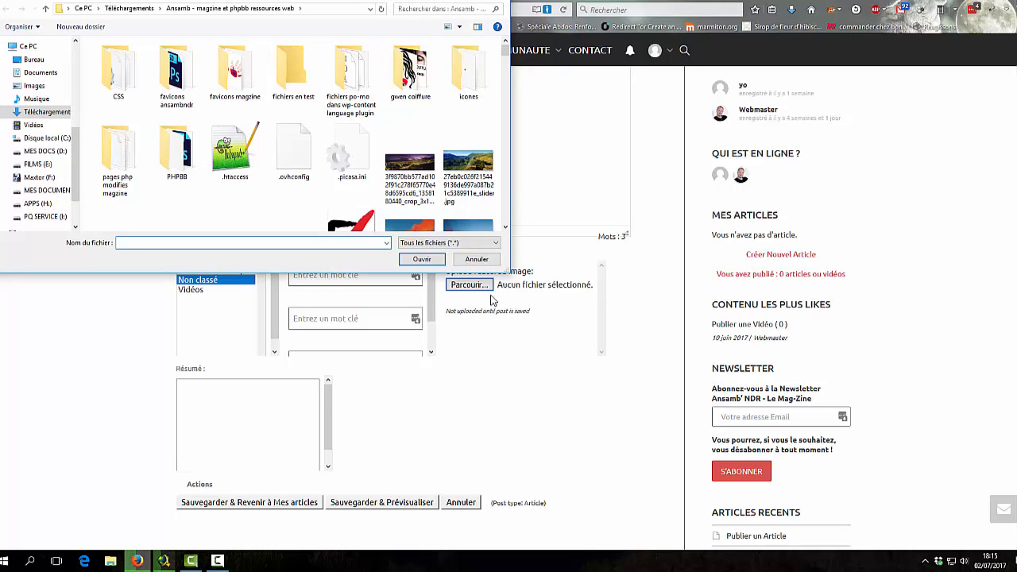
scroll(417, 169, "down", 3)
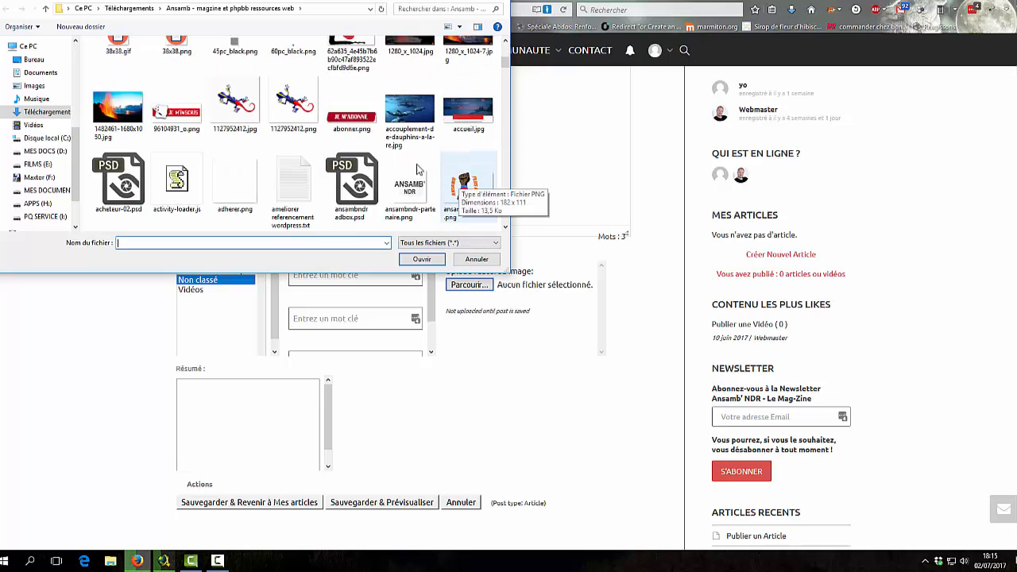
scroll(417, 170, "down", 1)
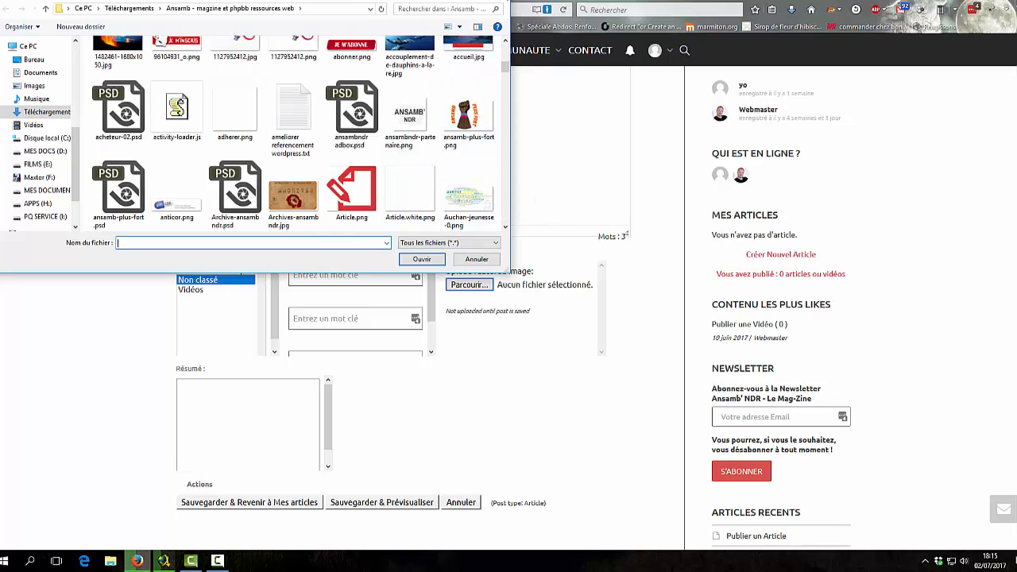
left_click(506, 1)
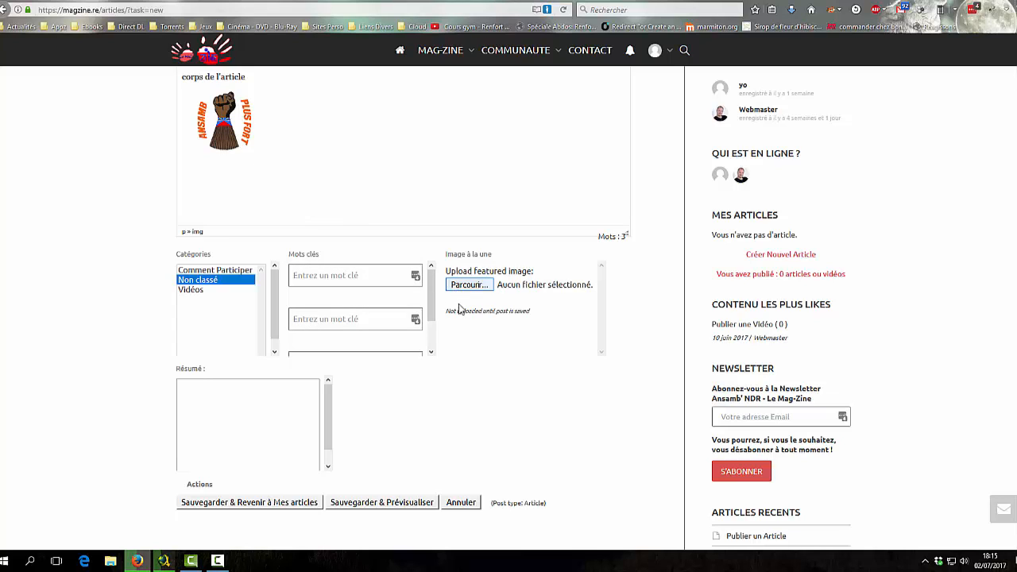
Step: Choose Rejoindre-magzine.jpg from the "Ansamb - magzine et phpbb ressources web" folder as the article's featured image
left_click(472, 284)
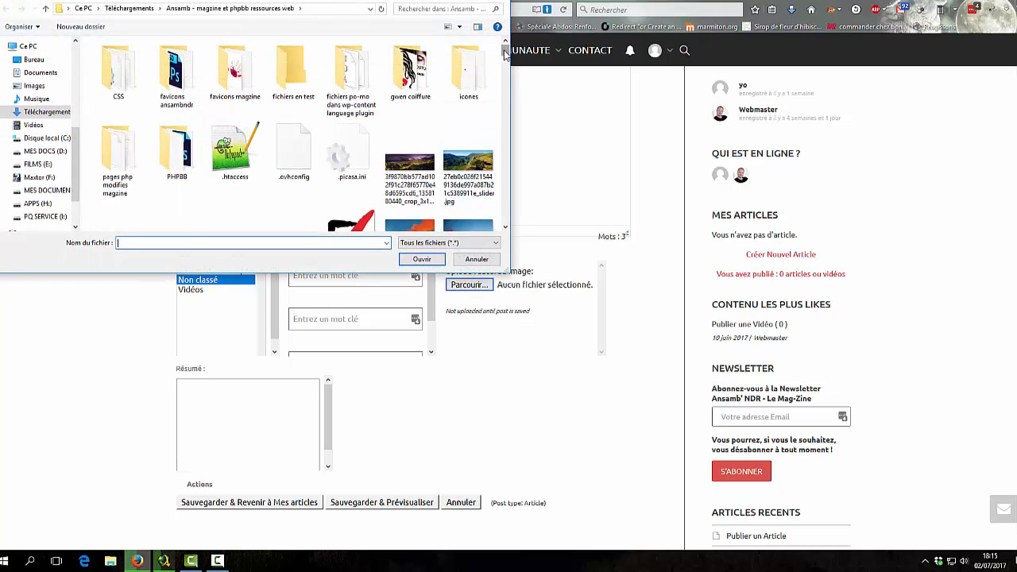
left_click_drag(506, 52, 524, 173)
left_click(235, 179)
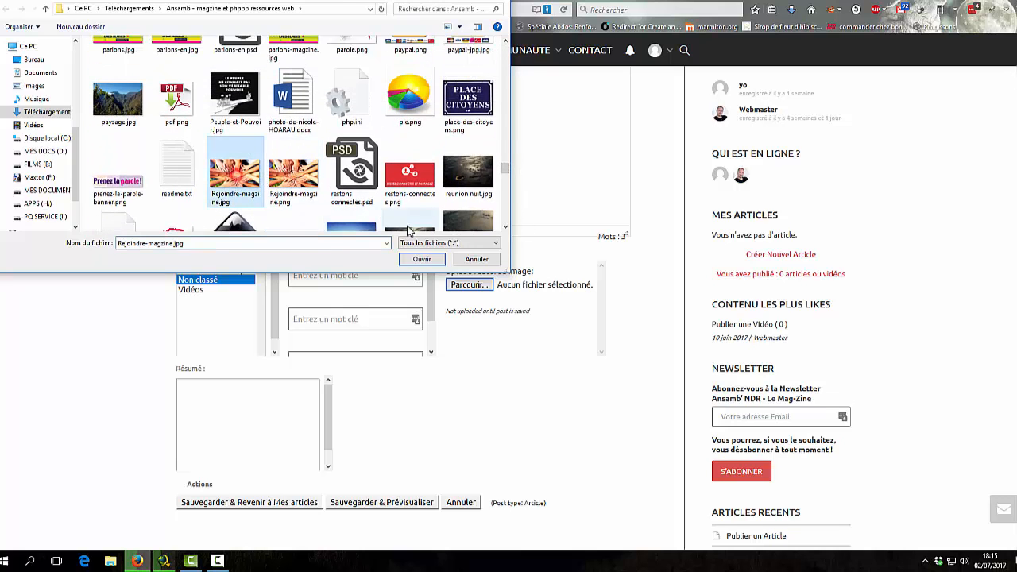
left_click(419, 259)
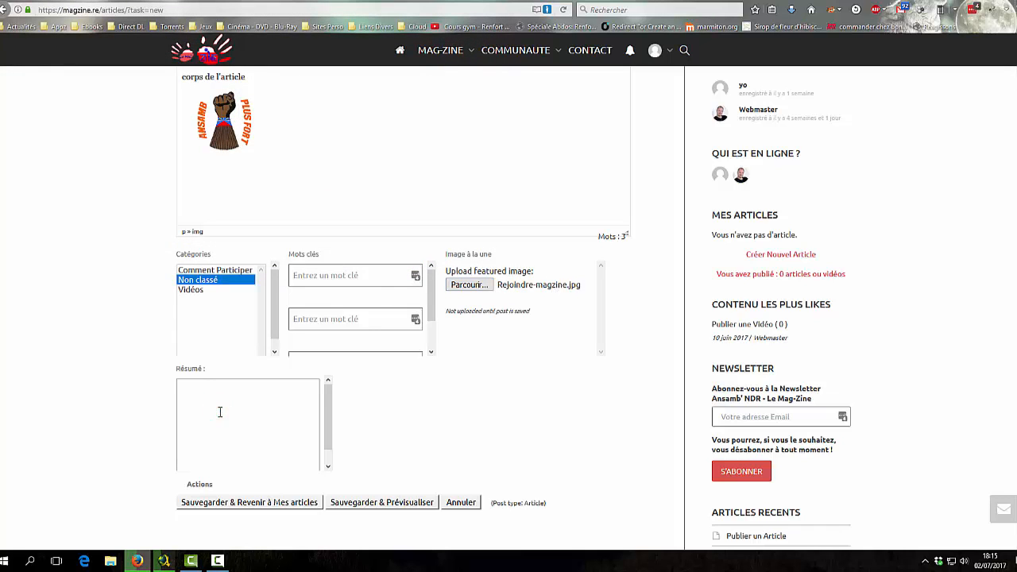
Step: Enter "resume" as the article's summary, and save the article, returning to the member's article list
type("esume")
left_click_drag(330, 393, 334, 406)
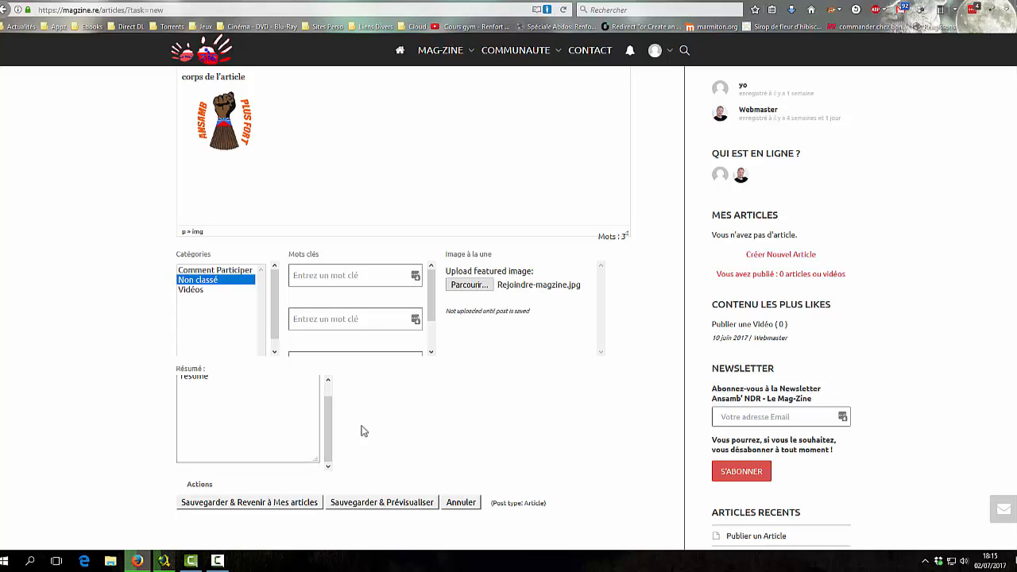
left_click(268, 502)
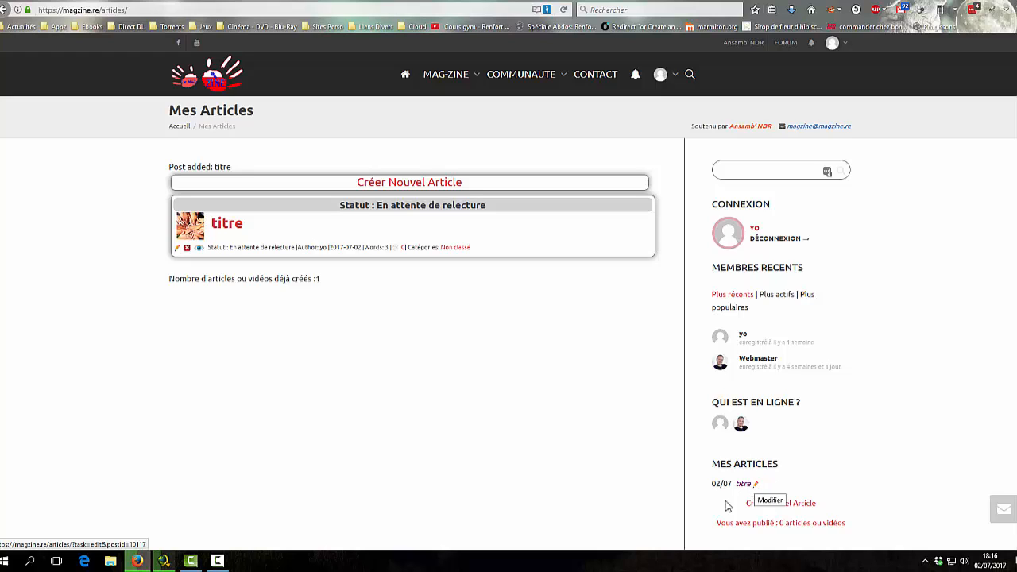
Step: Examine the review status of the new article "titre" and look over the rest of the Mes Articles page
left_click(488, 207)
left_click_drag(488, 211, 337, 206)
left_click(364, 446)
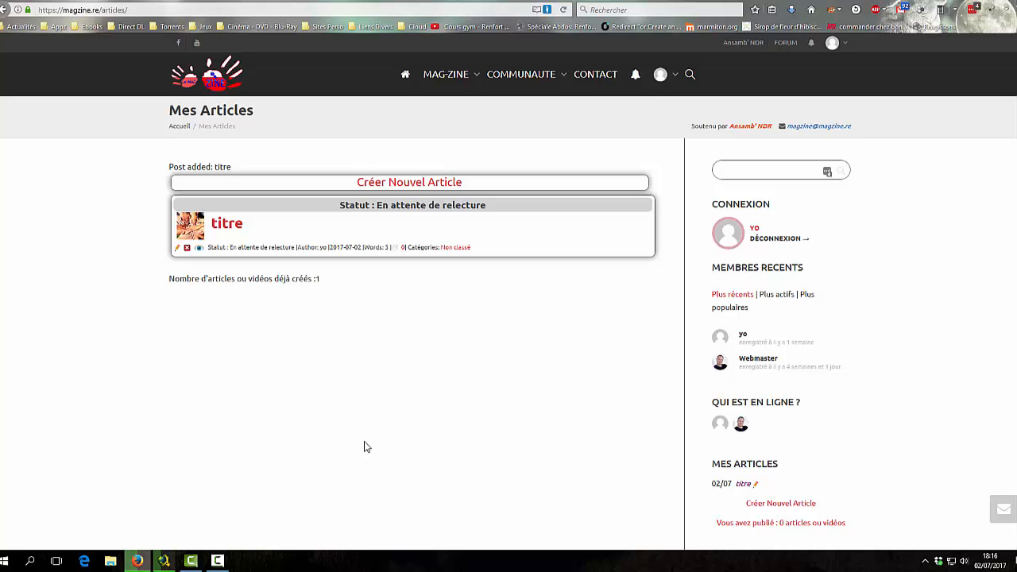
scroll(365, 449, "down", 3)
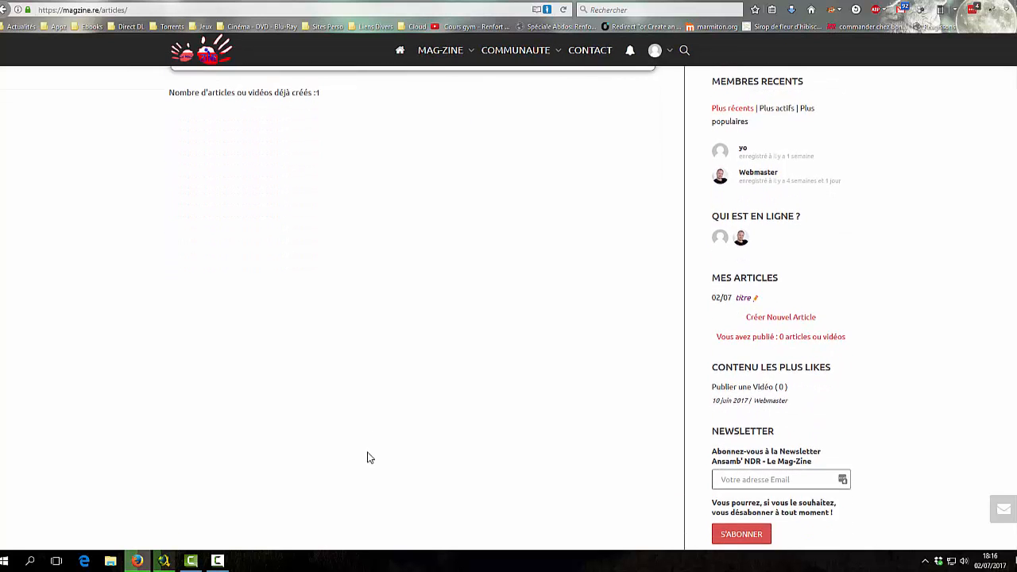
scroll(367, 452, "up", 3)
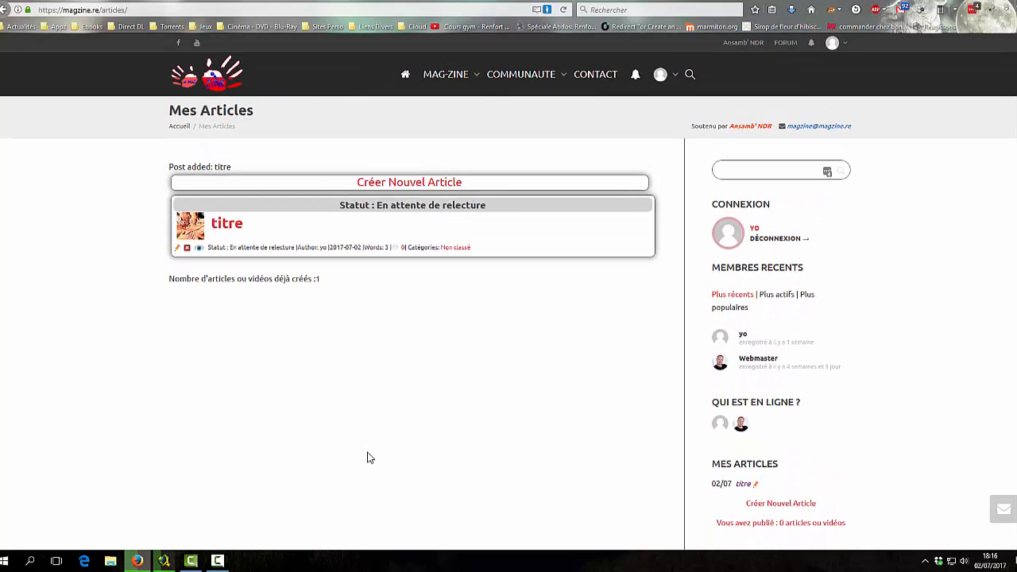